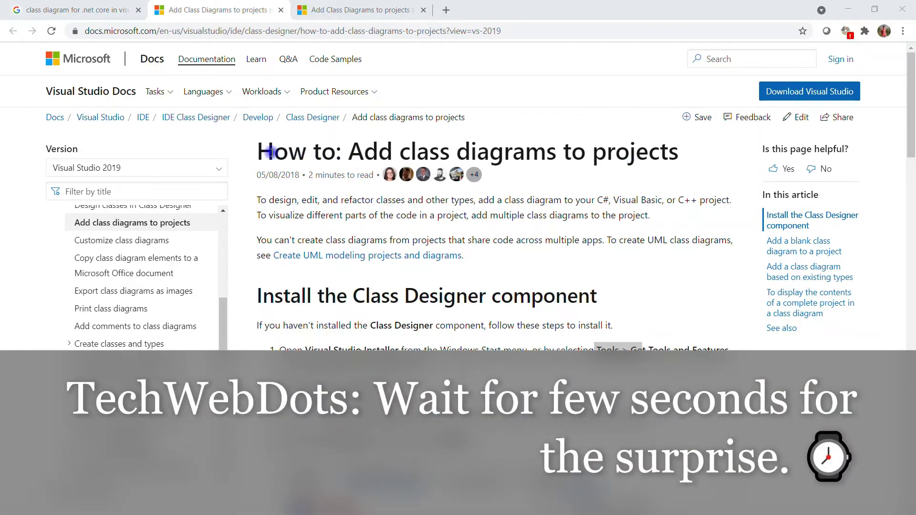
{"action": "left_click_drag", "start_coordinate": [356, 149], "coordinate": [648, 152]}
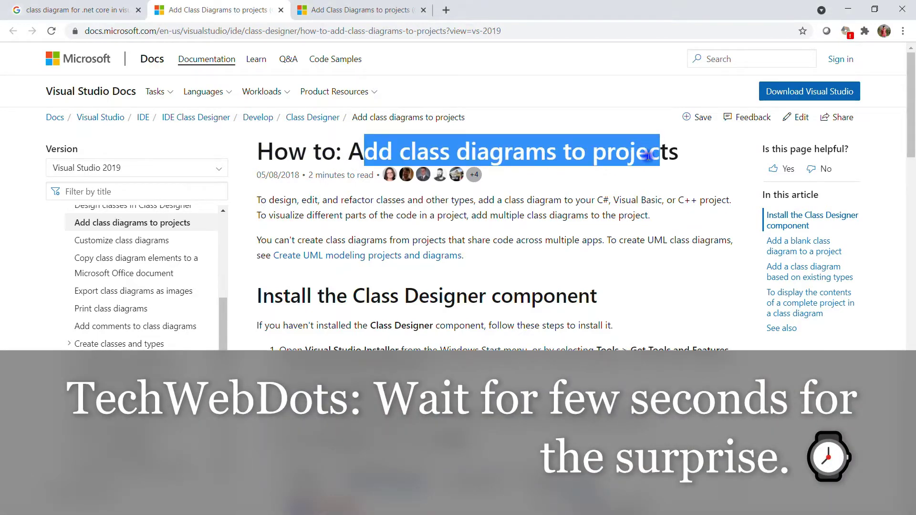
{"action": "scroll", "coordinate": [640, 204], "scroll_direction": "down", "scroll_amount": 2}
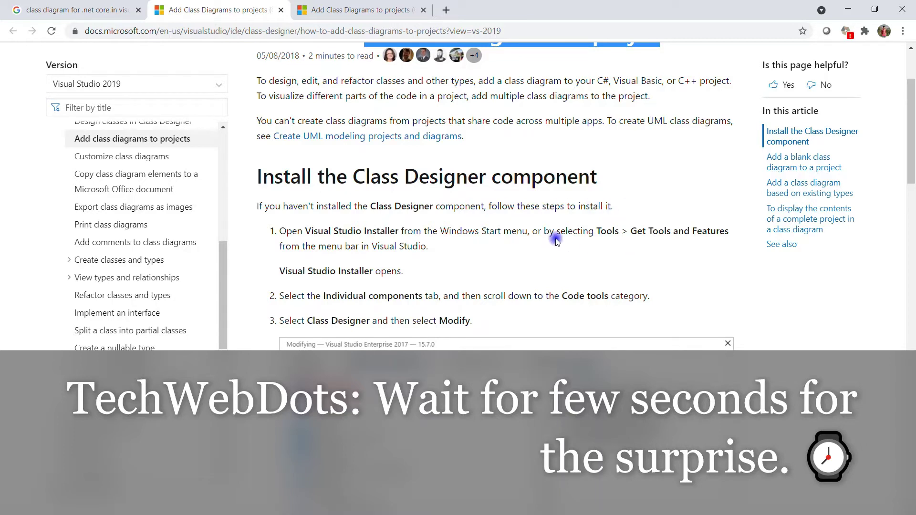
Highlight the 'Tools and Features' and 'Visual Studio Installer opens' lines in the install steps
{"action": "left_click_drag", "start_coordinate": [592, 231], "coordinate": [725, 231]}
{"action": "left_click_drag", "start_coordinate": [291, 271], "coordinate": [391, 271]}
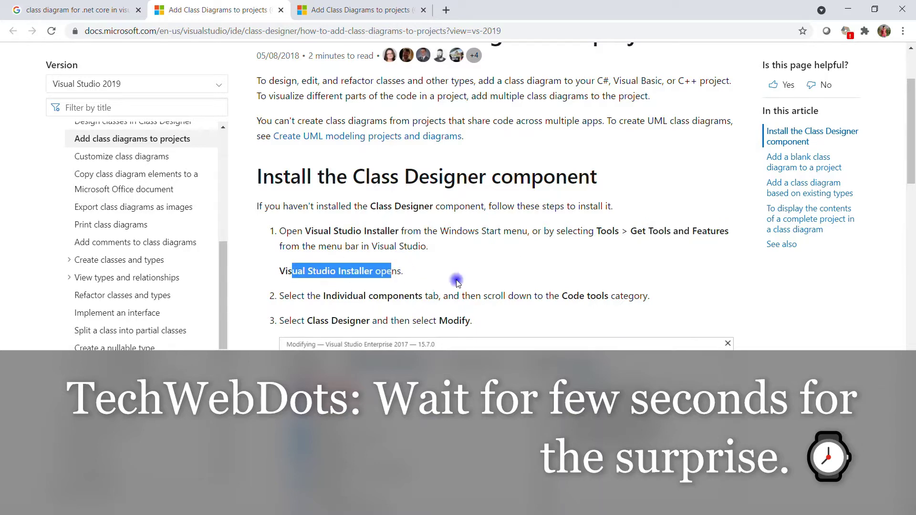
{"action": "scroll", "coordinate": [475, 279], "scroll_direction": "down", "scroll_amount": 1}
{"action": "scroll", "coordinate": [472, 265], "scroll_direction": "down", "scroll_amount": 2}
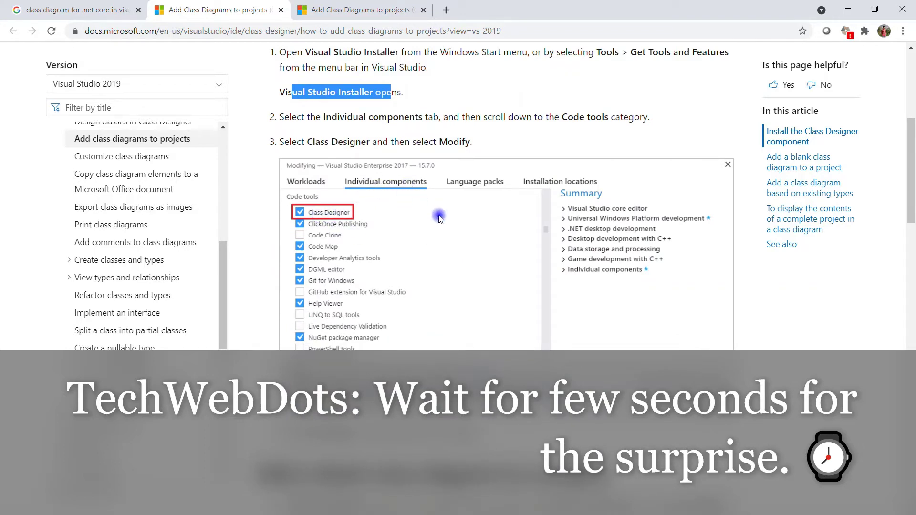
{"action": "scroll", "coordinate": [456, 222], "scroll_direction": "down", "scroll_amount": 4}
{"action": "scroll", "coordinate": [456, 222], "scroll_direction": "down", "scroll_amount": 1}
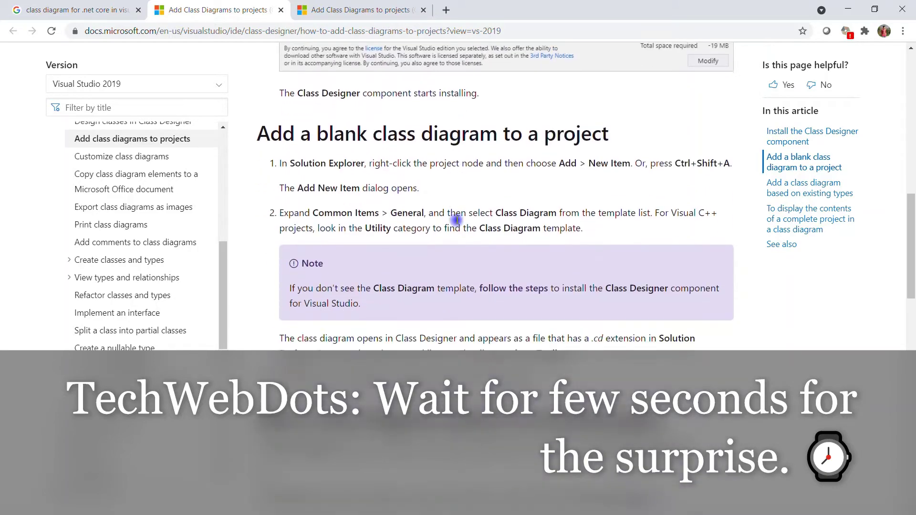
{"action": "scroll", "coordinate": [456, 222], "scroll_direction": "down", "scroll_amount": 2}
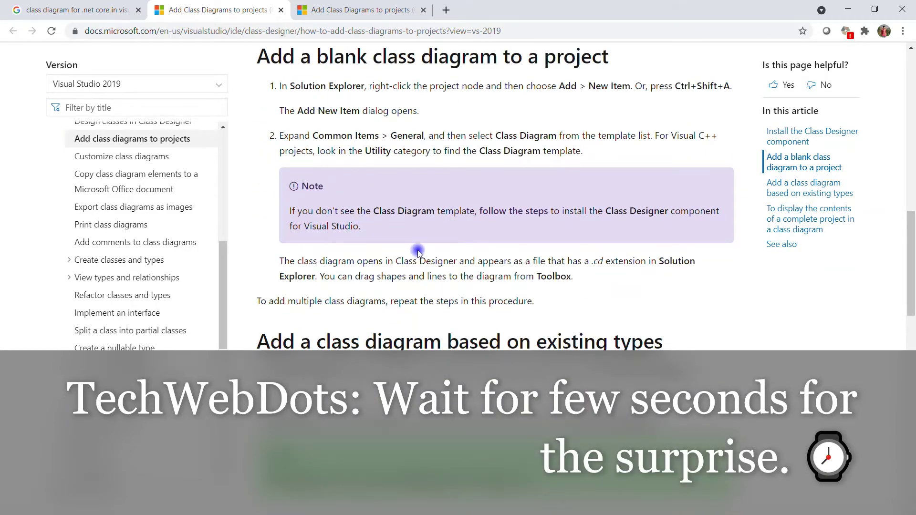
{"action": "scroll", "coordinate": [466, 224], "scroll_direction": "down", "scroll_amount": 3}
{"action": "scroll", "coordinate": [467, 223], "scroll_direction": "down", "scroll_amount": 2}
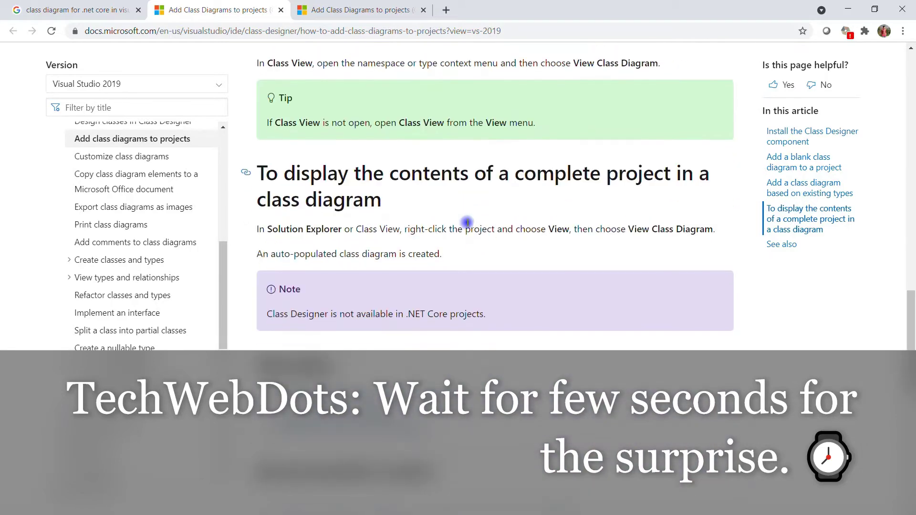
{"action": "left_click_drag", "start_coordinate": [488, 314], "coordinate": [263, 313]}
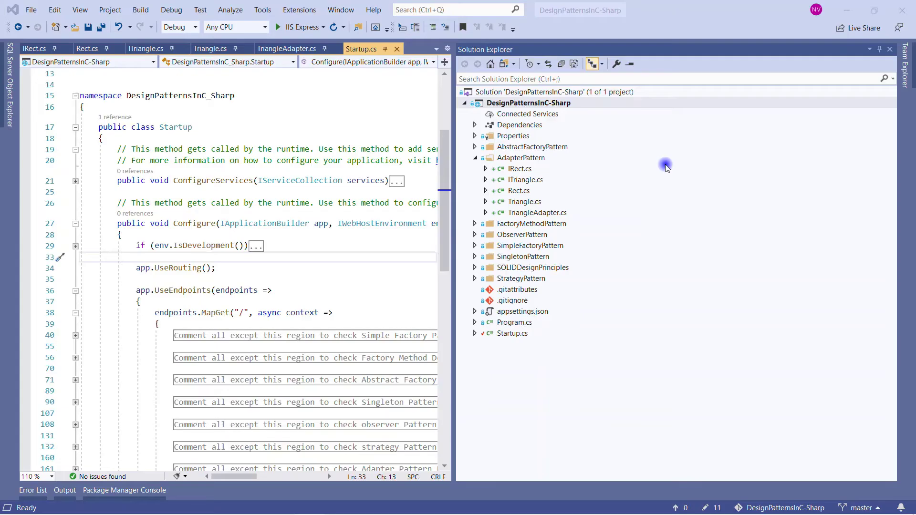
Open the DesignPatternsInC-Sharp project properties from its Solution Explorer context menu
{"action": "right_click", "coordinate": [516, 104]}
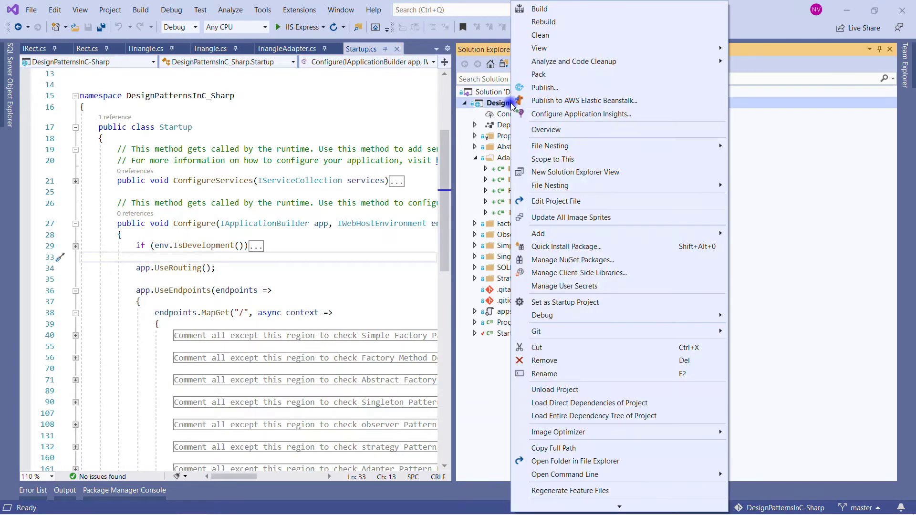
{"action": "mouse_move", "coordinate": [545, 48]}
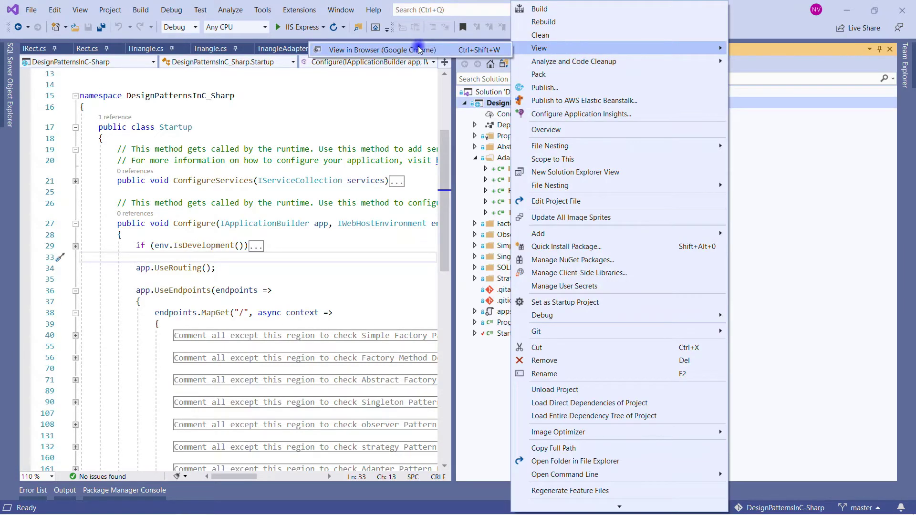
{"action": "left_click", "coordinate": [826, 158]}
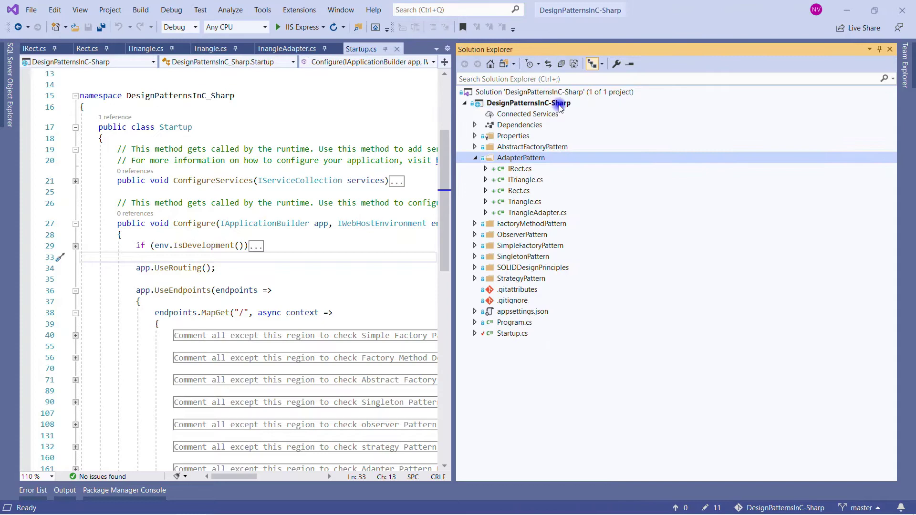
{"action": "right_click", "coordinate": [502, 105]}
{"action": "left_click", "coordinate": [833, 156]}
{"action": "right_click", "coordinate": [499, 104]}
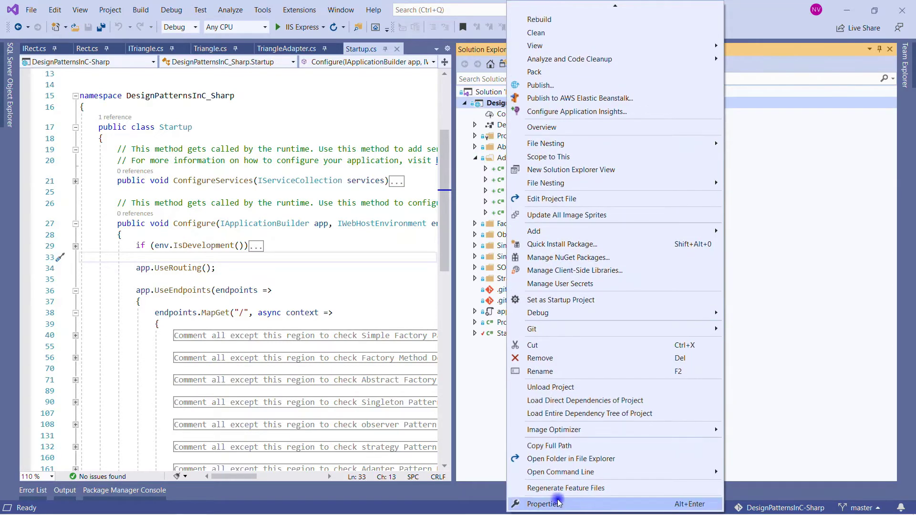
{"action": "left_click", "coordinate": [556, 504]}
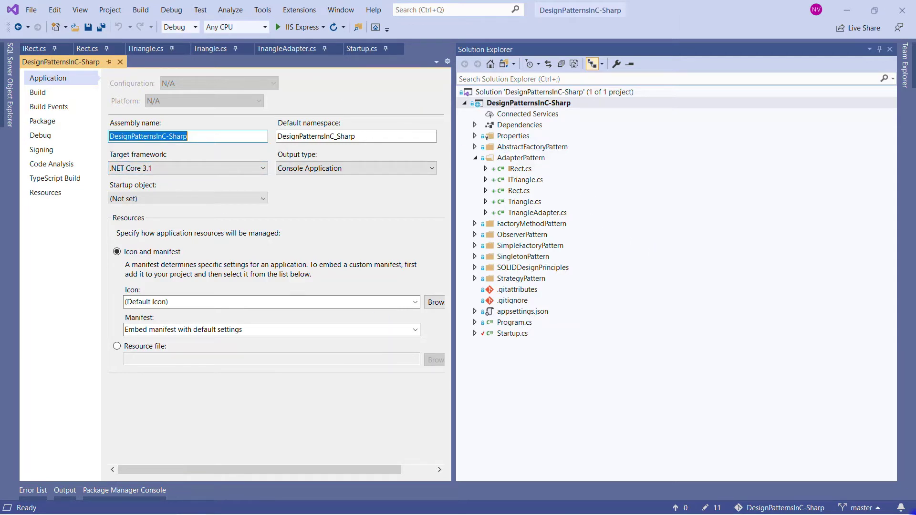
Close the properties page, open Add New Item for the project, and search templates for 'clas'
{"action": "left_click", "coordinate": [119, 62]}
{"action": "right_click", "coordinate": [499, 106]}
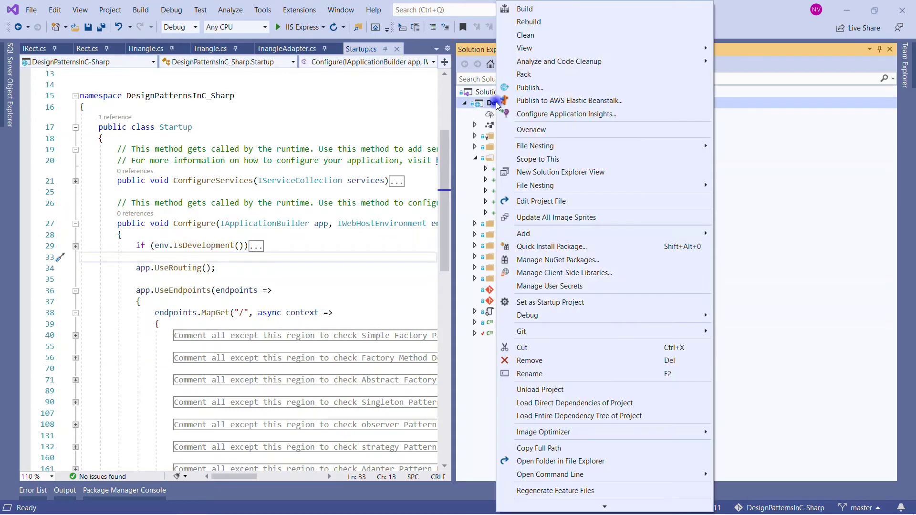
{"action": "mouse_move", "coordinate": [544, 234]}
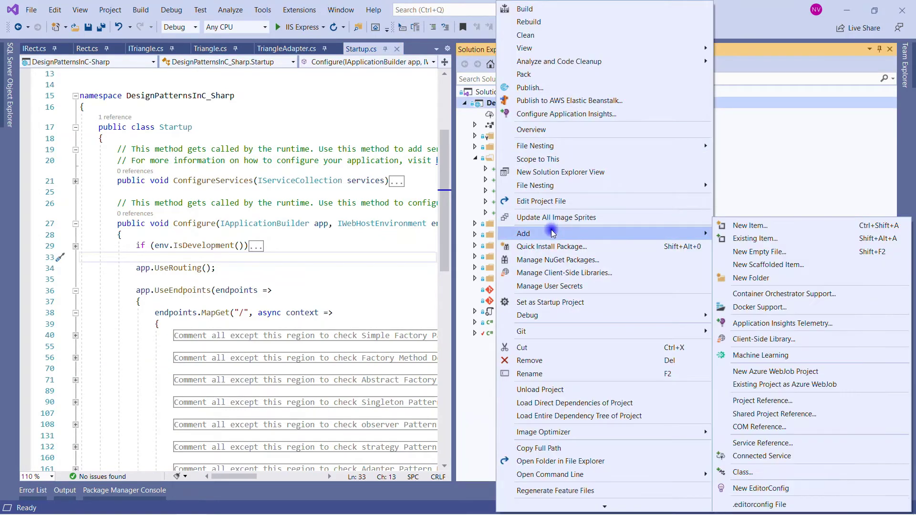
{"action": "left_click", "coordinate": [756, 227]}
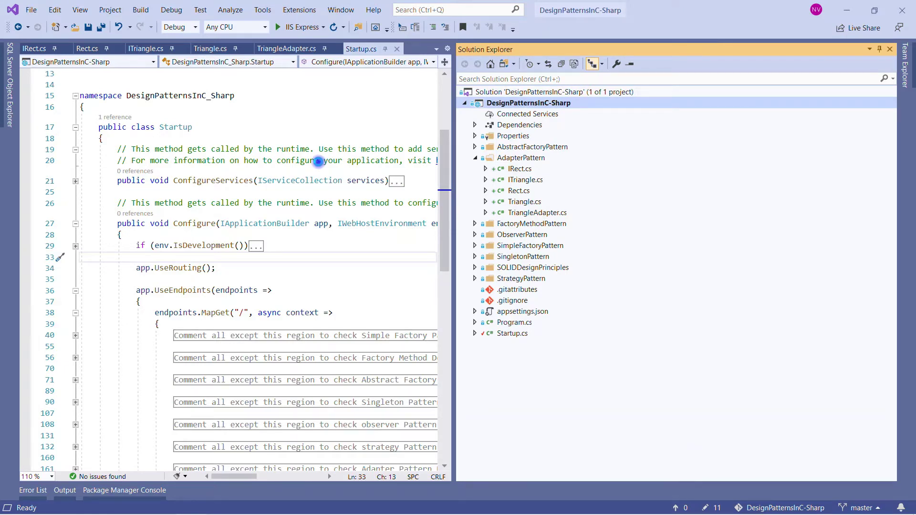
{"action": "left_click", "coordinate": [616, 89]}
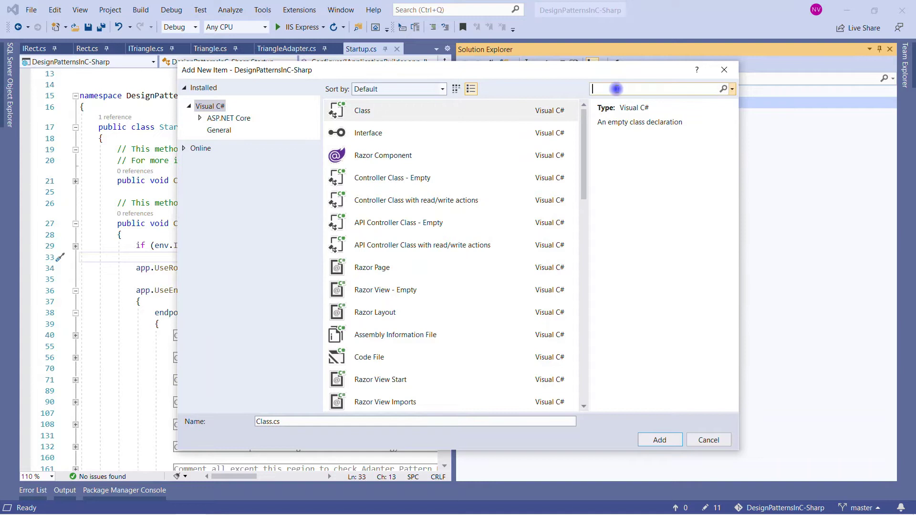
{"action": "type", "text": "clas"}
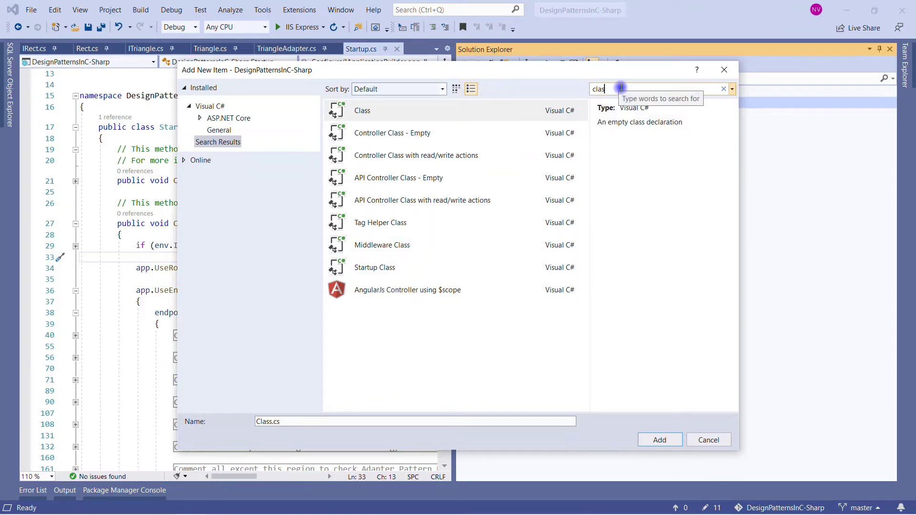
{"action": "left_click_drag", "start_coordinate": [620, 88], "coordinate": [570, 85]}
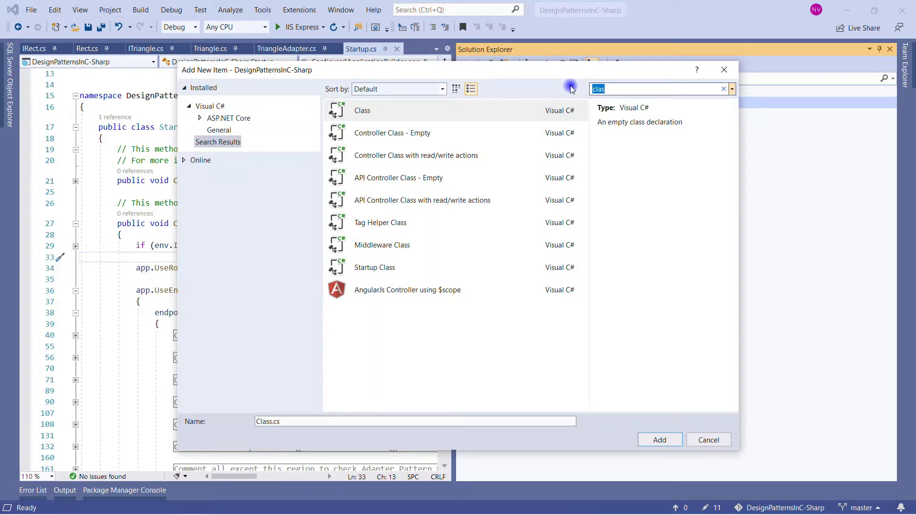
Choose the XML File template and name the new file MyClassDiagram.cd
{"action": "key", "text": "BackSpace"}
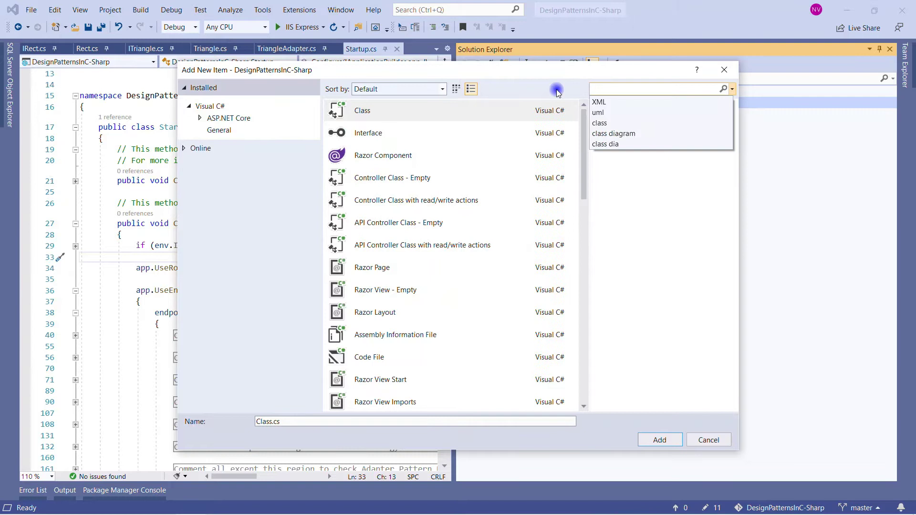
{"action": "type", "text": "xml"}
{"action": "left_click", "coordinate": [608, 102]}
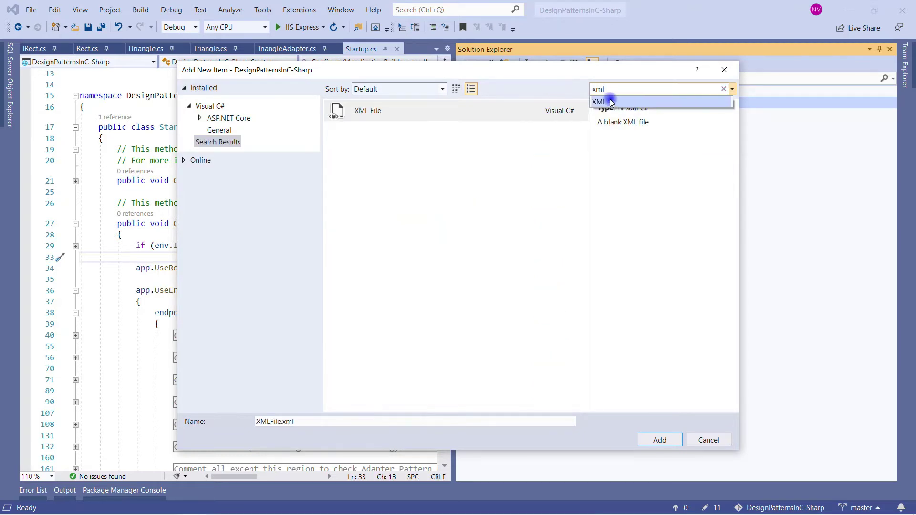
{"action": "left_click", "coordinate": [370, 115]}
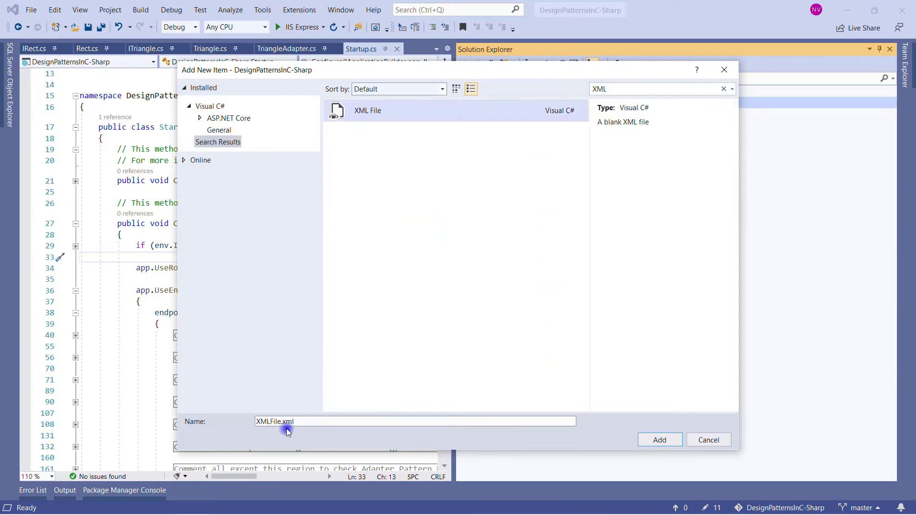
{"action": "left_click_drag", "start_coordinate": [297, 421], "coordinate": [253, 422]}
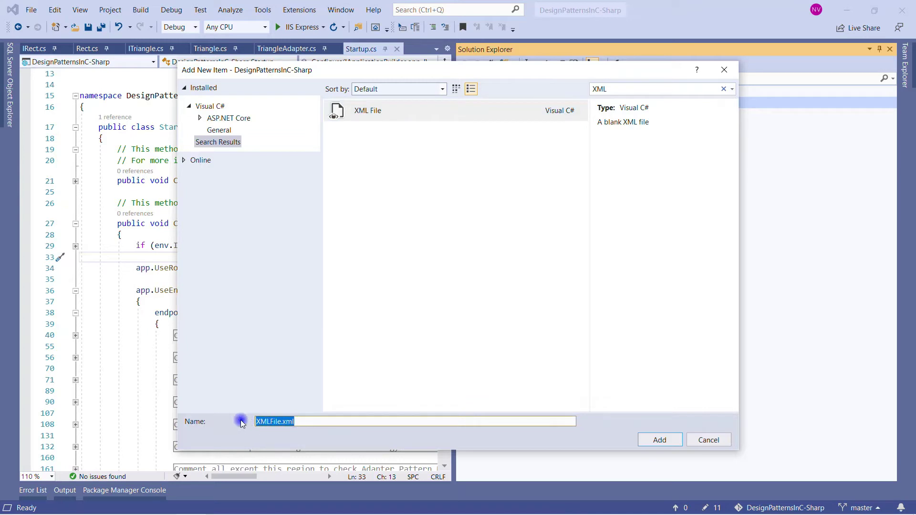
{"action": "type", "text": "MyClassDiagram.cd"}
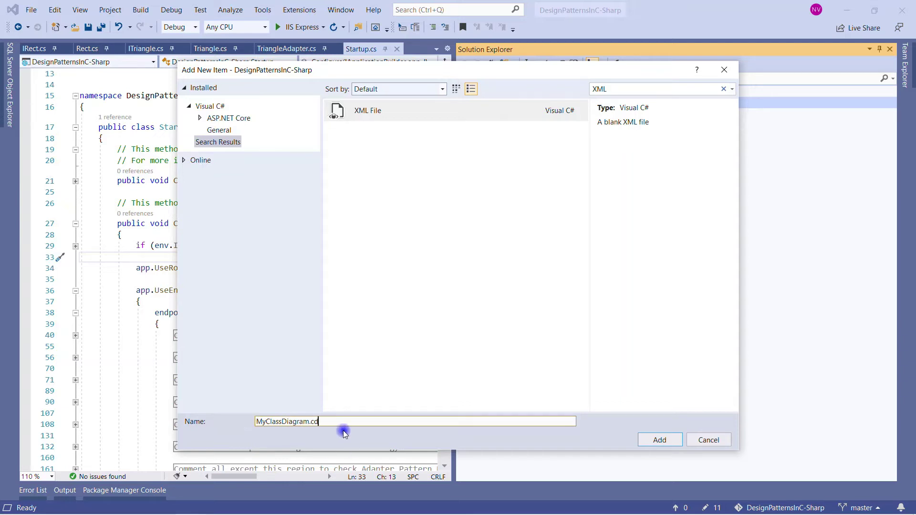
{"action": "left_click_drag", "start_coordinate": [309, 421], "coordinate": [333, 421]}
{"action": "left_click", "coordinate": [333, 421]}
Add MyClassDiagram.cd to the project and dismiss the malformed-content XML error
{"action": "left_click", "coordinate": [653, 439]}
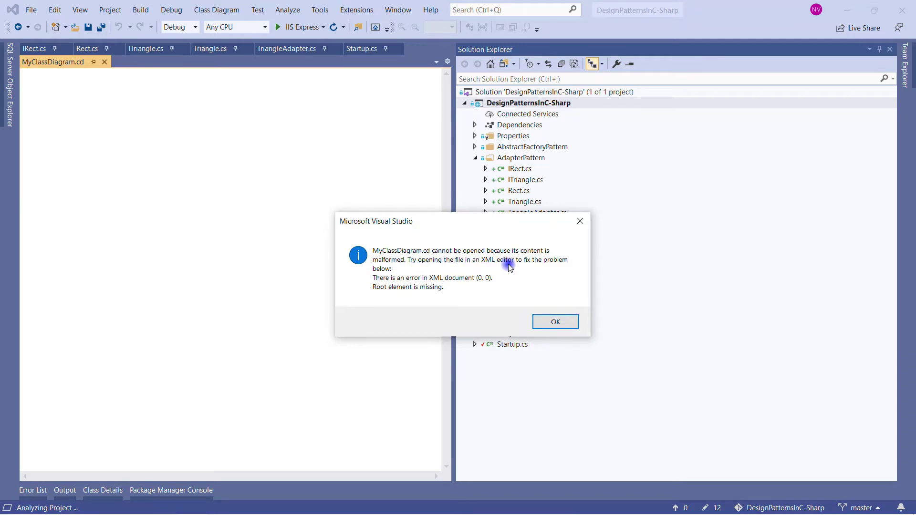
{"action": "left_click", "coordinate": [549, 322]}
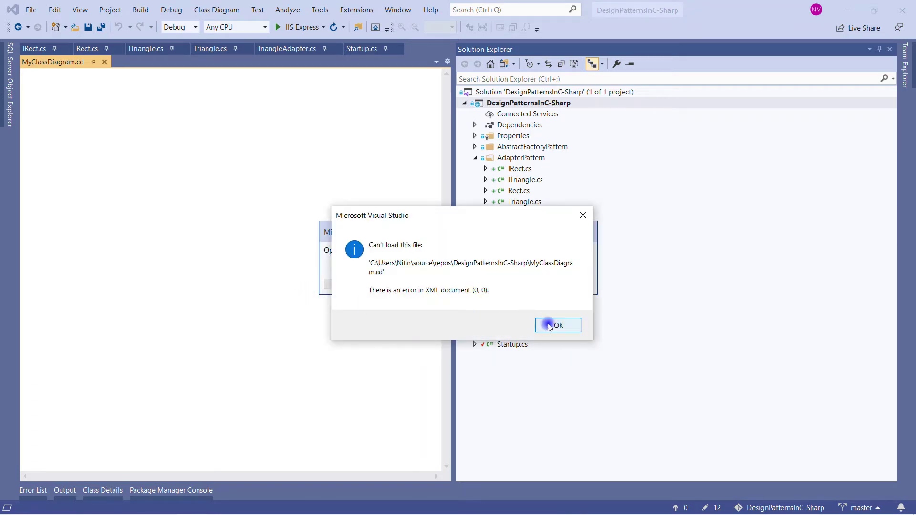
Reopen MyClassDiagram.cd from Solution Explorer using Open With and the XML (Text) Editor
{"action": "left_click", "coordinate": [550, 325]}
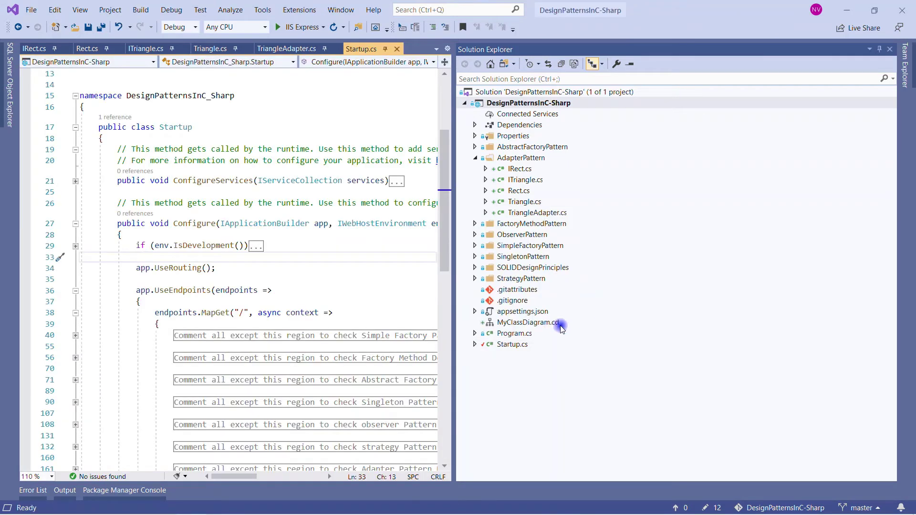
{"action": "left_click", "coordinate": [533, 323]}
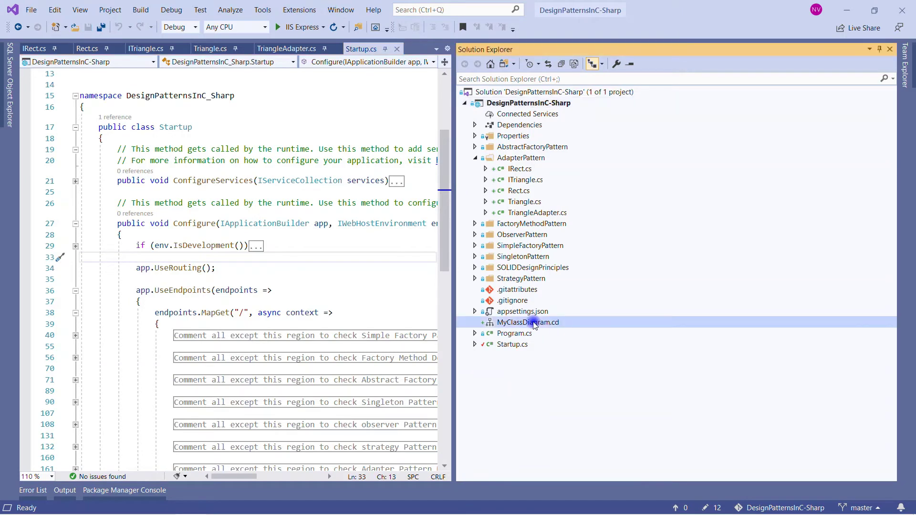
{"action": "right_click", "coordinate": [533, 324]}
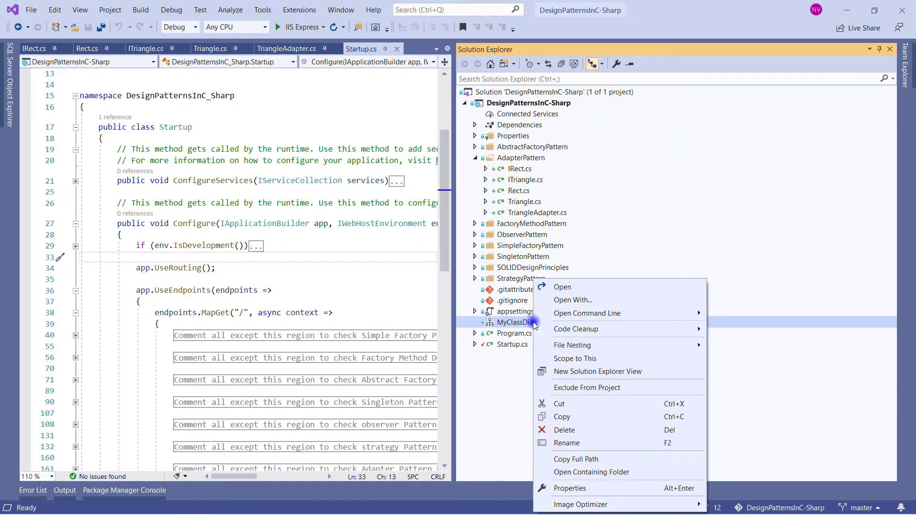
{"action": "left_click", "coordinate": [571, 298]}
{"action": "left_click", "coordinate": [347, 235]}
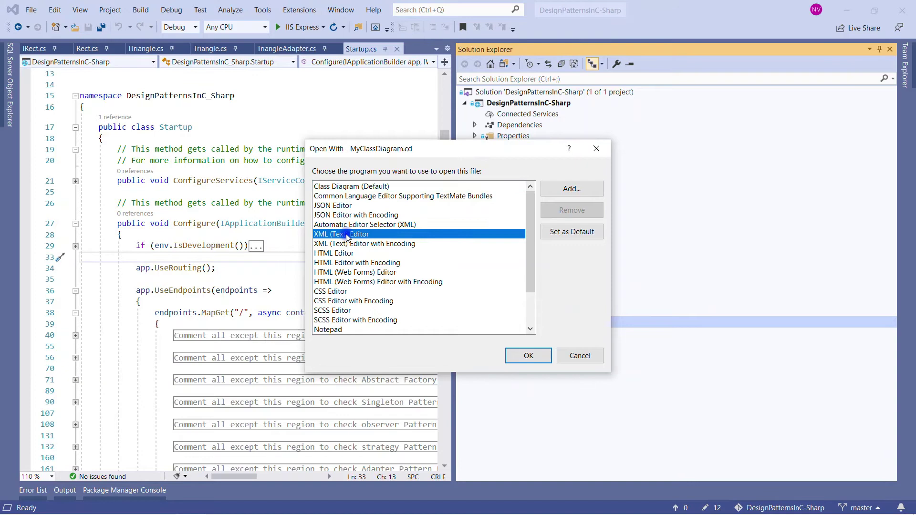
{"action": "left_click", "coordinate": [527, 358]}
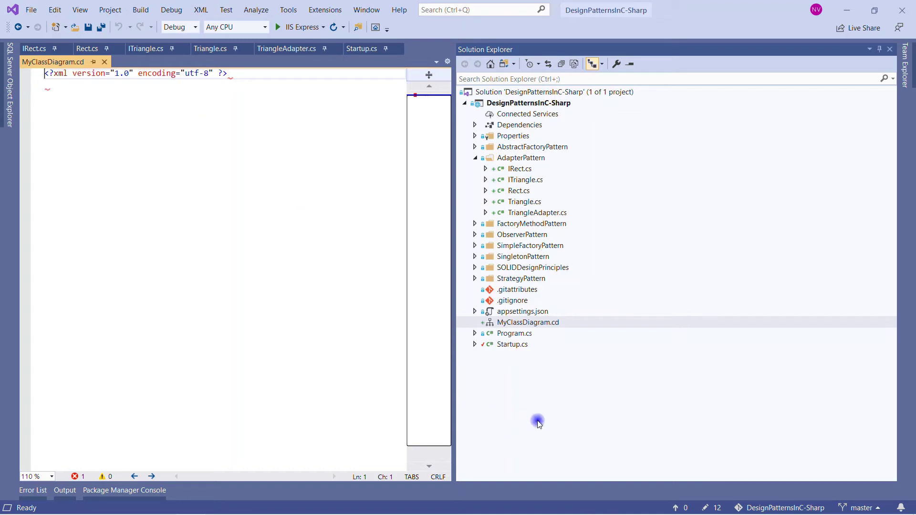
Paste a ClassDiagram root with MajorVersion and a Segoe UI Font line, then save and close
{"action": "left_click", "coordinate": [180, 85]}
{"action": "type", "text": "<ClassDiagram MajorVersion=\"1\" MinorVersion=\"1\">     <Font Name=\"Segoe UI\" Size=\"9\" /> </ClassDiagram>"}
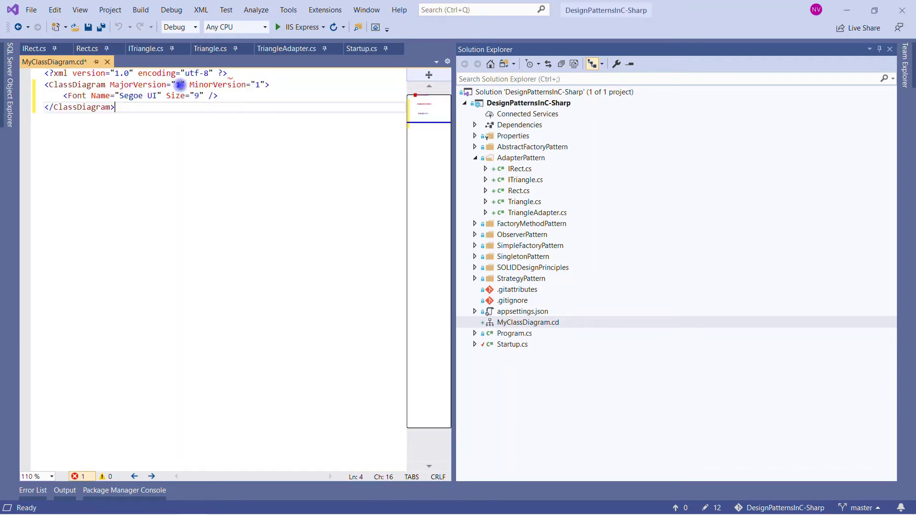
{"action": "left_click", "coordinate": [77, 85]}
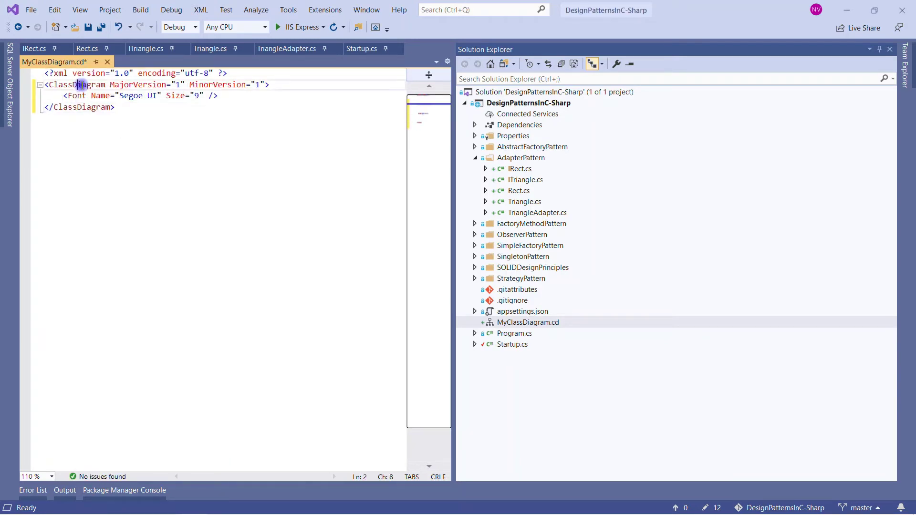
{"action": "left_click", "coordinate": [143, 84]}
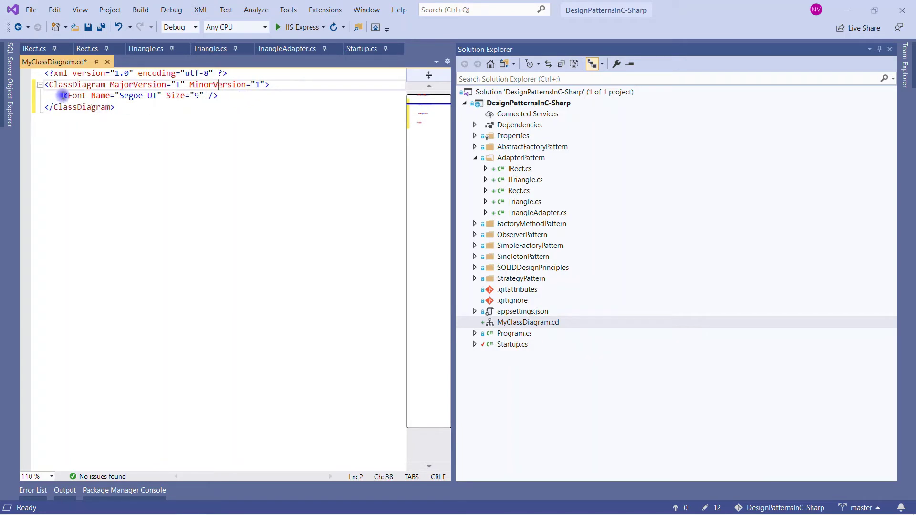
{"action": "left_click_drag", "start_coordinate": [63, 95], "coordinate": [218, 96]}
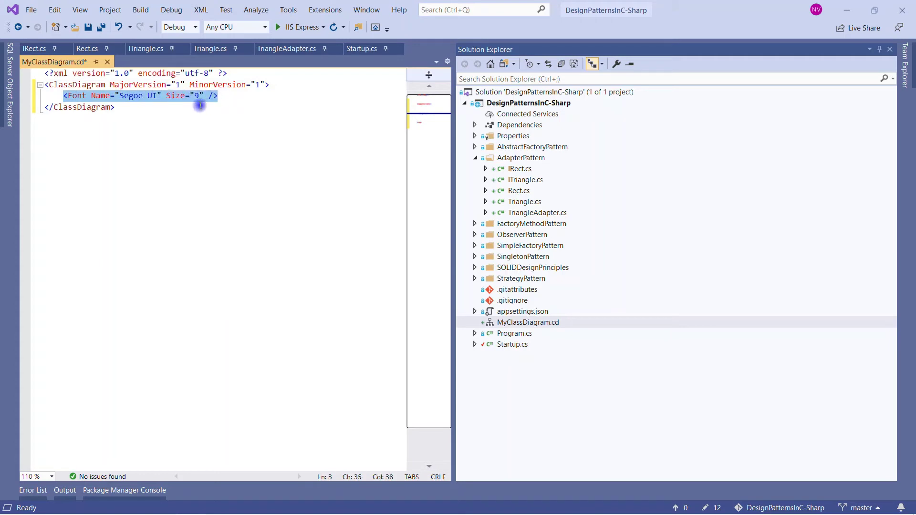
{"action": "left_click", "coordinate": [169, 97]}
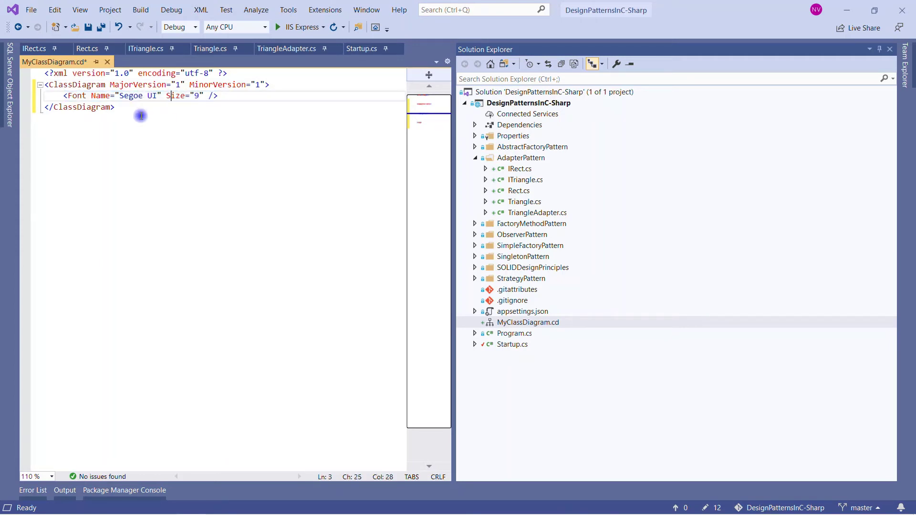
{"action": "left_click", "coordinate": [89, 27]}
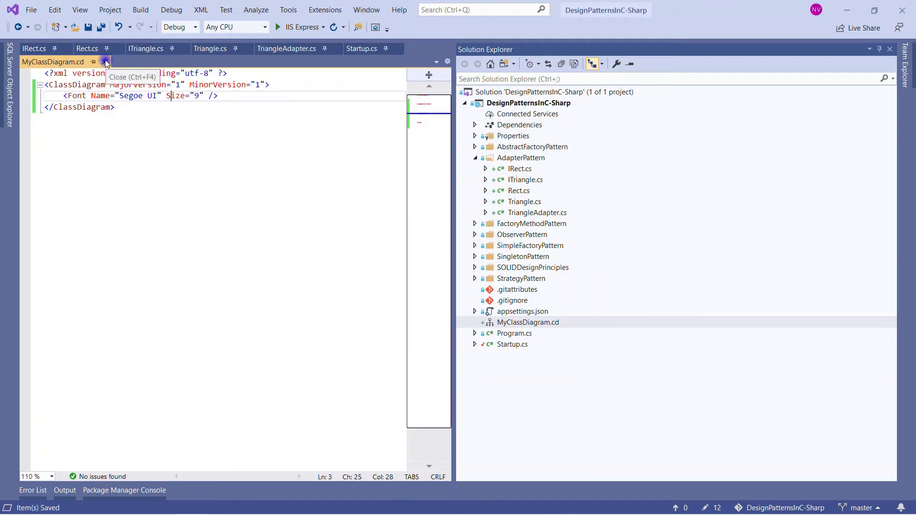
{"action": "left_click", "coordinate": [105, 62]}
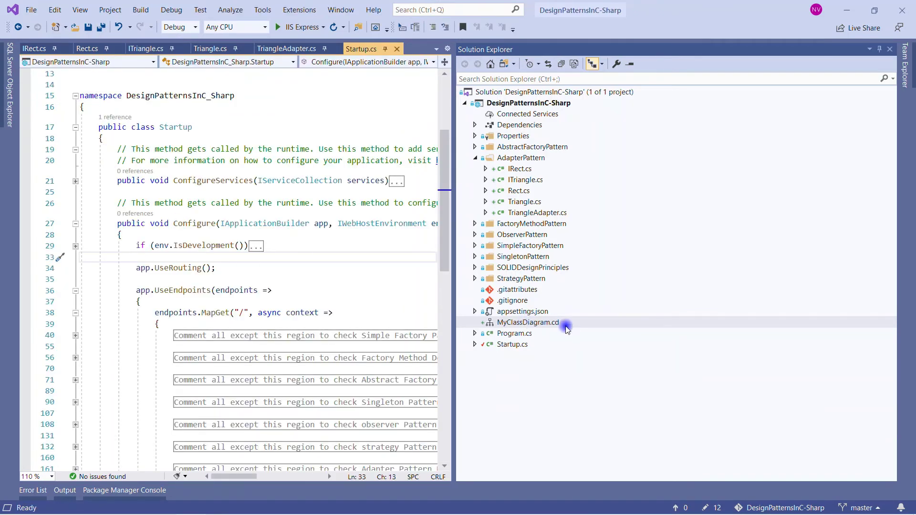
Open MyClassDiagram.cd in the Class Designer and re-pin Solution Explorer beside a wider canvas
{"action": "double_click", "coordinate": [534, 322]}
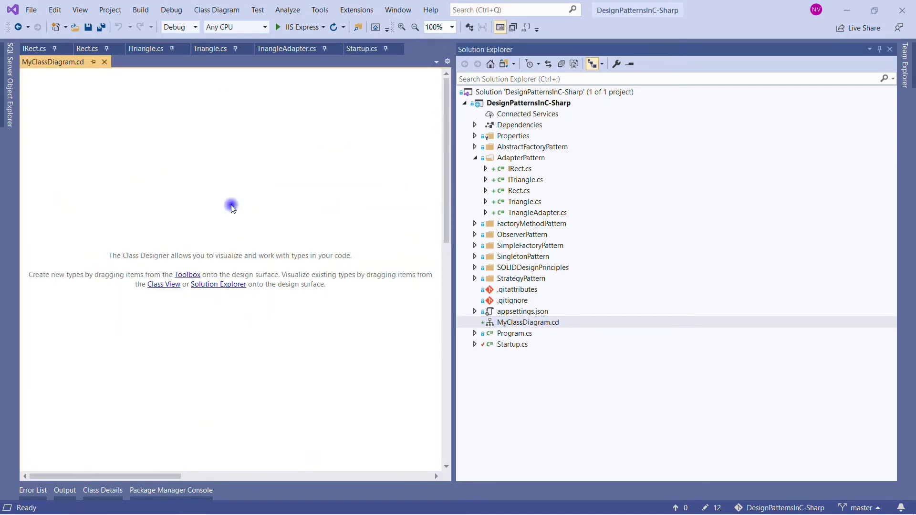
{"action": "left_click", "coordinate": [882, 52]}
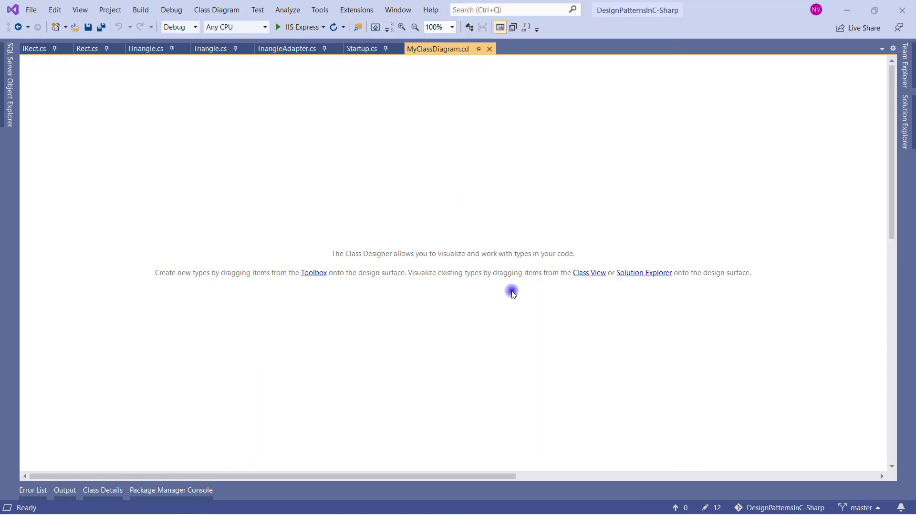
{"action": "left_click", "coordinate": [905, 122]}
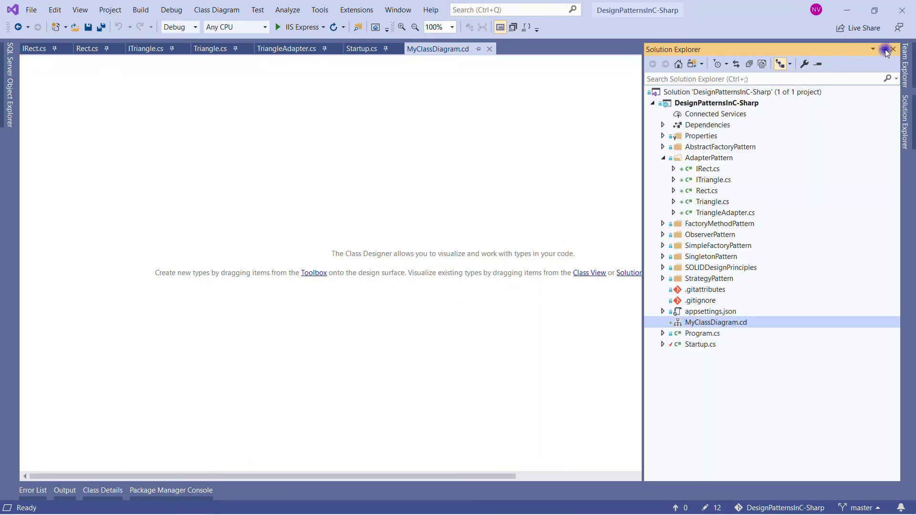
{"action": "left_click", "coordinate": [885, 50]}
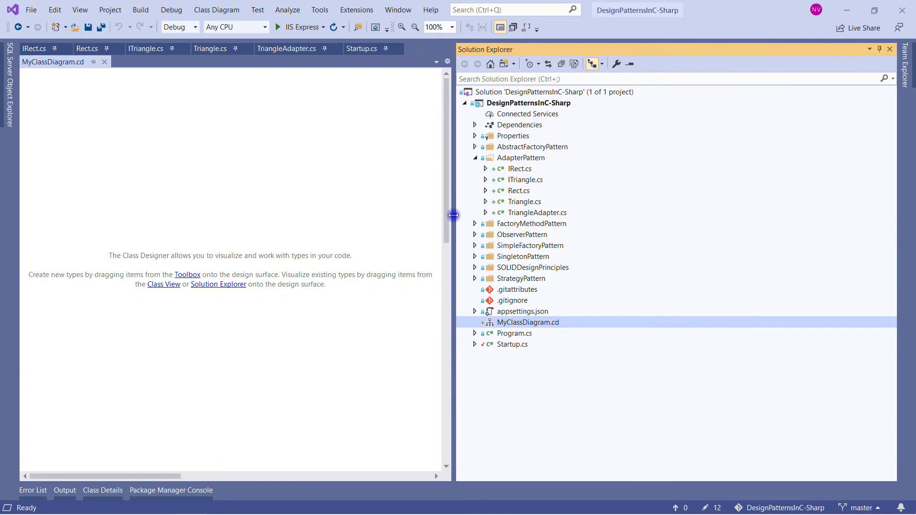
{"action": "left_click_drag", "start_coordinate": [453, 214], "coordinate": [579, 215]}
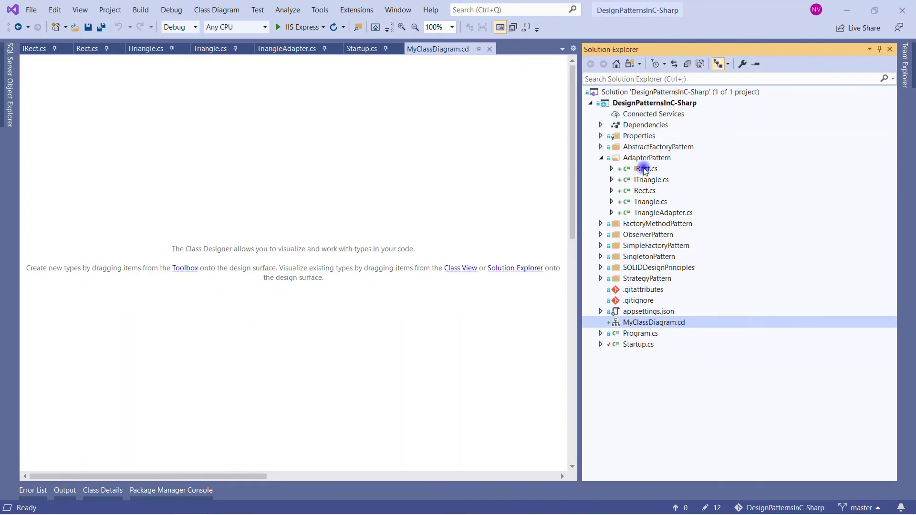
Select IRect.cs through TriangleAdapter.cs in Solution Explorer
{"action": "left_click", "coordinate": [644, 170]}
{"action": "key", "text": "shift+Down"}
{"action": "key", "text": "shift+Down"}
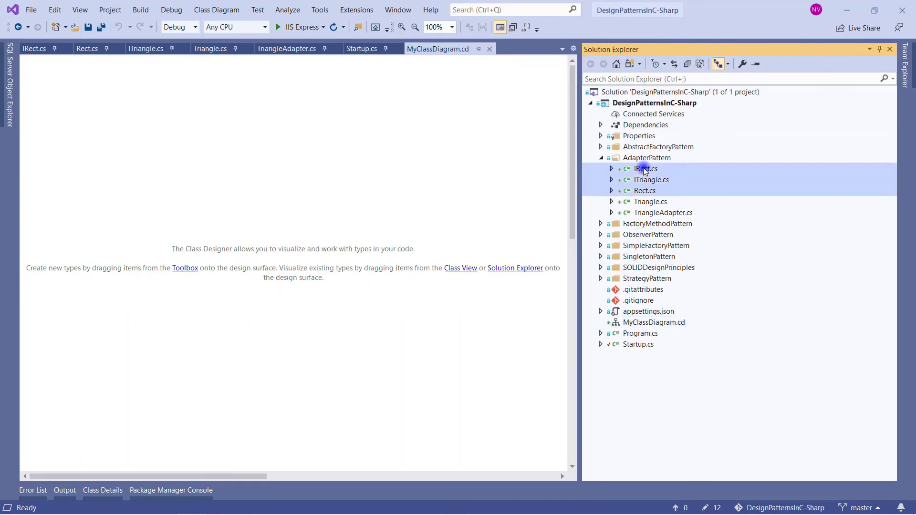
{"action": "key", "text": "shift+Down"}
{"action": "key", "text": "shift+Down"}
Drop the five AdapterPattern files onto the diagram and expand Rect and Triangle
{"action": "left_click_drag", "start_coordinate": [643, 170], "coordinate": [343, 172]}
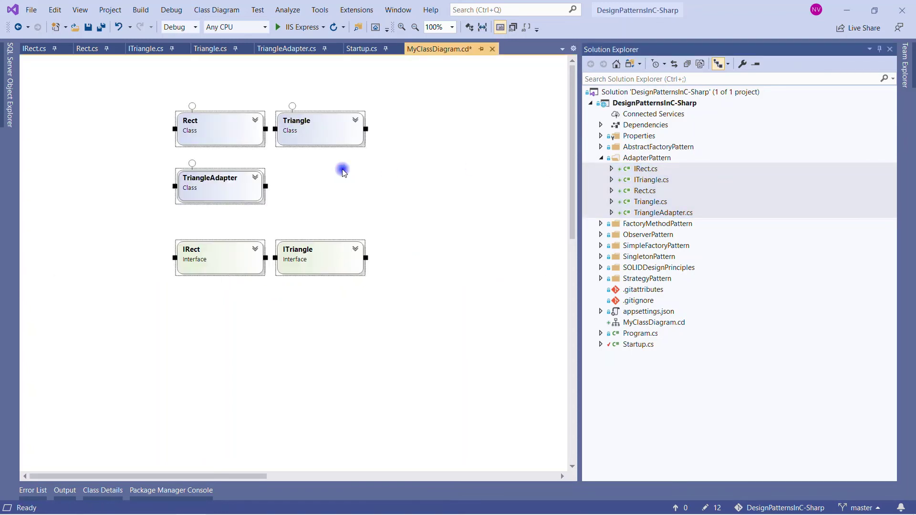
{"action": "left_click", "coordinate": [880, 49]}
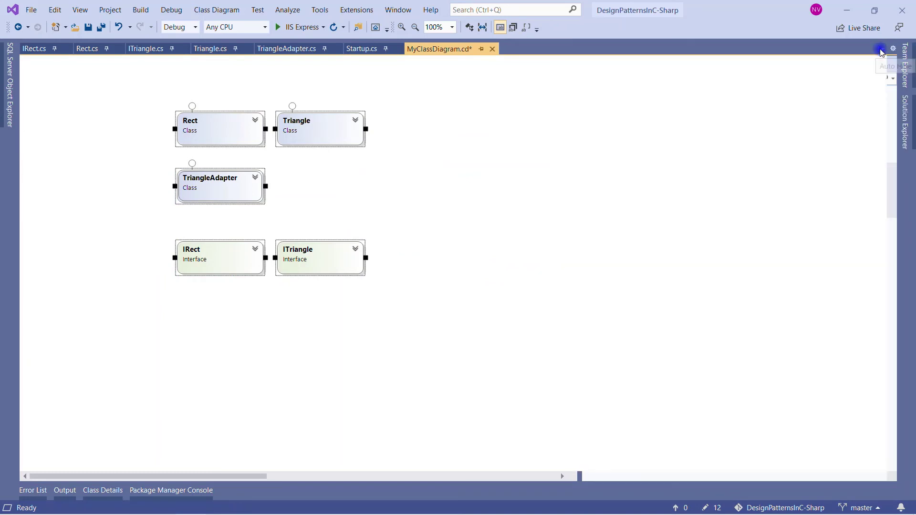
{"action": "left_click", "coordinate": [255, 121]}
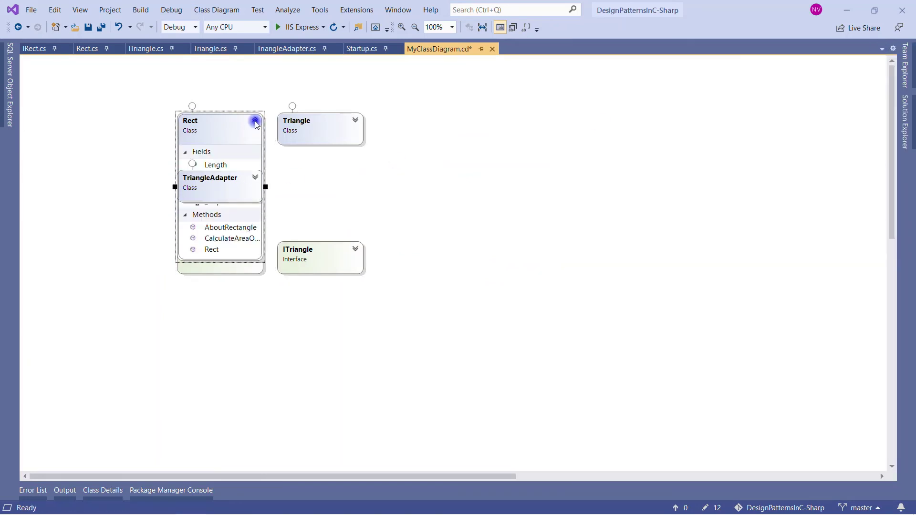
{"action": "left_click", "coordinate": [355, 122]}
Arrange TriangleAdapter, ITriangle and IRect to the right of Triangle and expand each
{"action": "mouse_move", "coordinate": [219, 177]}
{"action": "left_mouse_down"}
{"action": "mouse_move", "coordinate": [433, 159]}
{"action": "mouse_move", "coordinate": [440, 125]}
{"action": "left_mouse_up"}
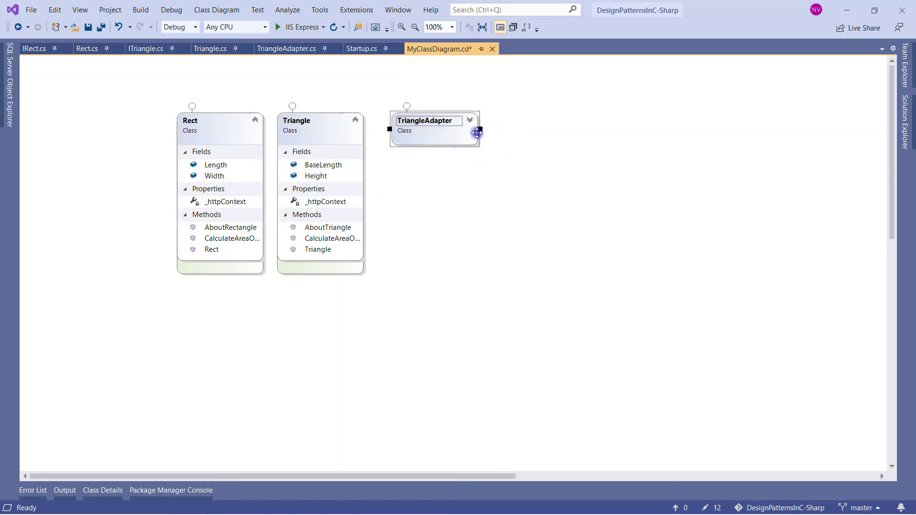
{"action": "left_click", "coordinate": [469, 121]}
{"action": "left_click", "coordinate": [315, 270]}
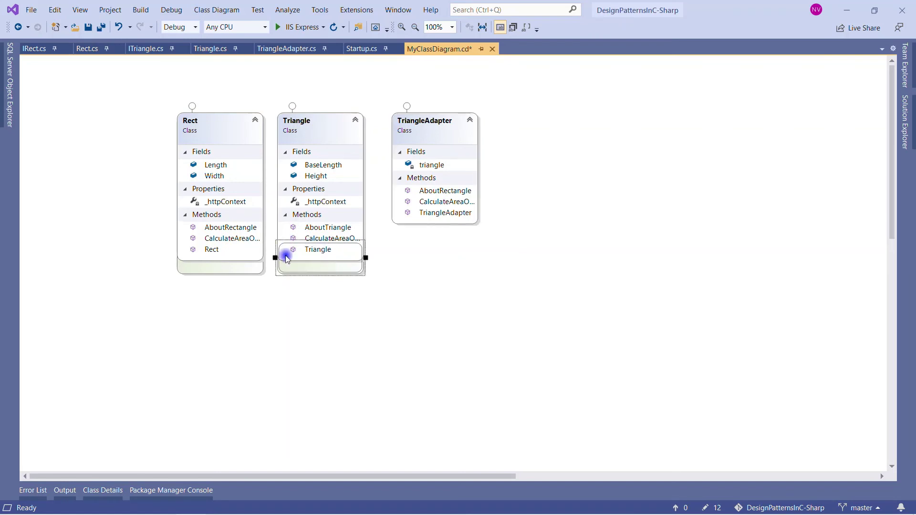
{"action": "left_click_drag", "start_coordinate": [286, 259], "coordinate": [506, 142]}
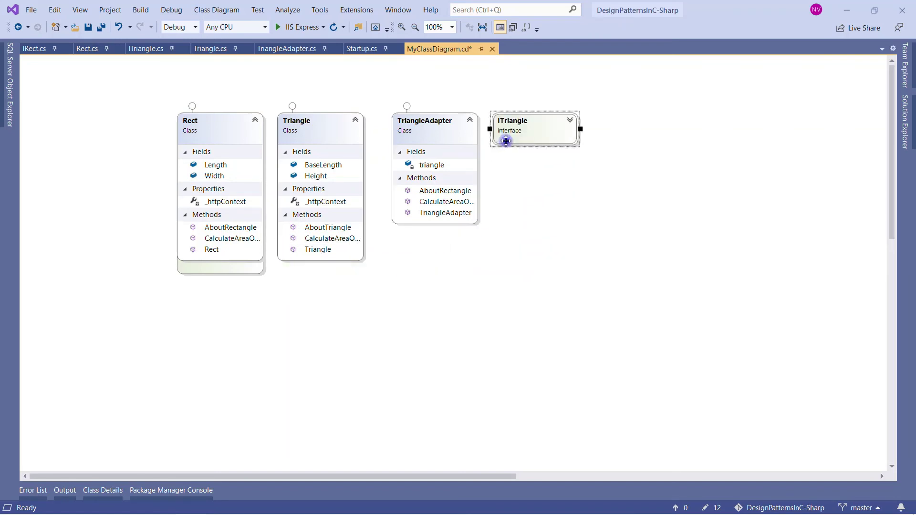
{"action": "left_click", "coordinate": [569, 120]}
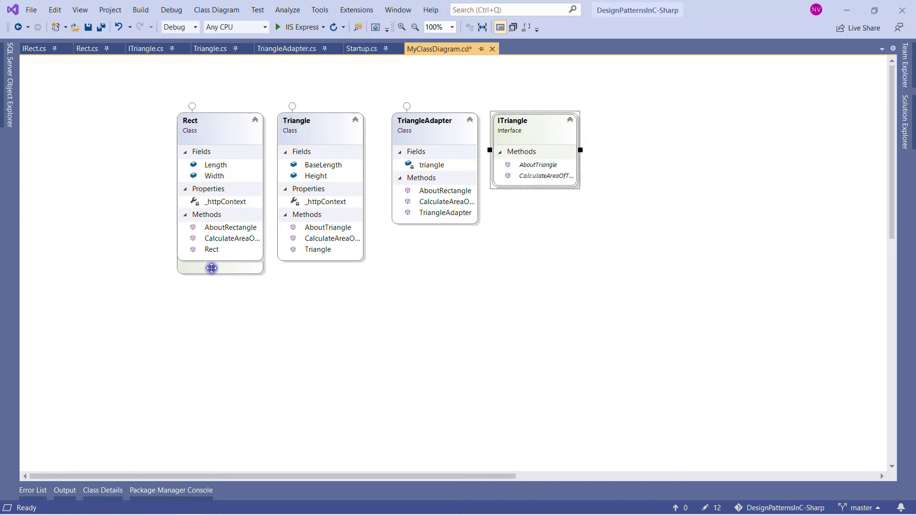
{"action": "mouse_move", "coordinate": [211, 269]}
{"action": "left_mouse_down"}
{"action": "mouse_move", "coordinate": [553, 228]}
{"action": "mouse_move", "coordinate": [541, 227]}
{"action": "left_mouse_up"}
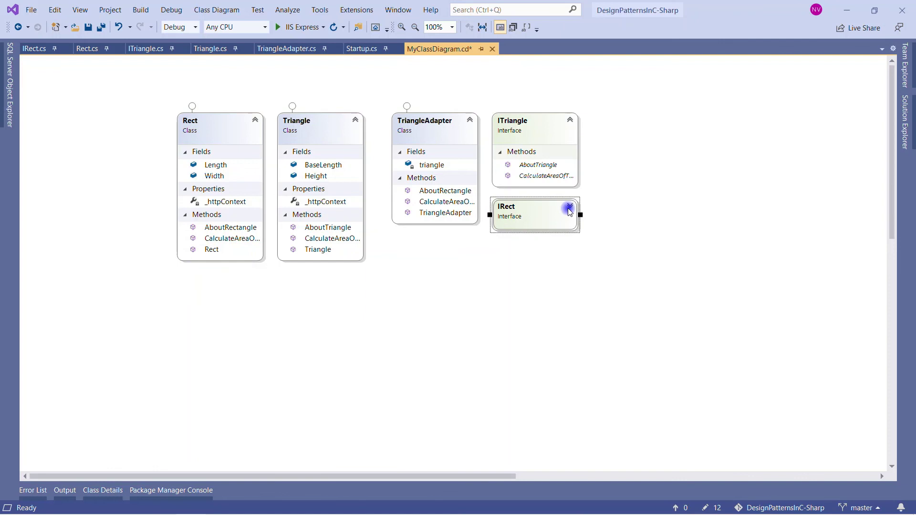
{"action": "left_click", "coordinate": [570, 205]}
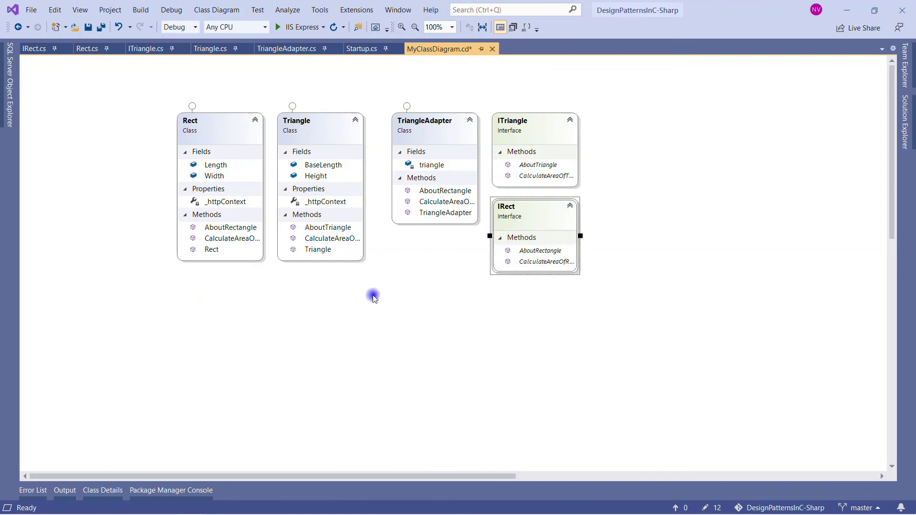